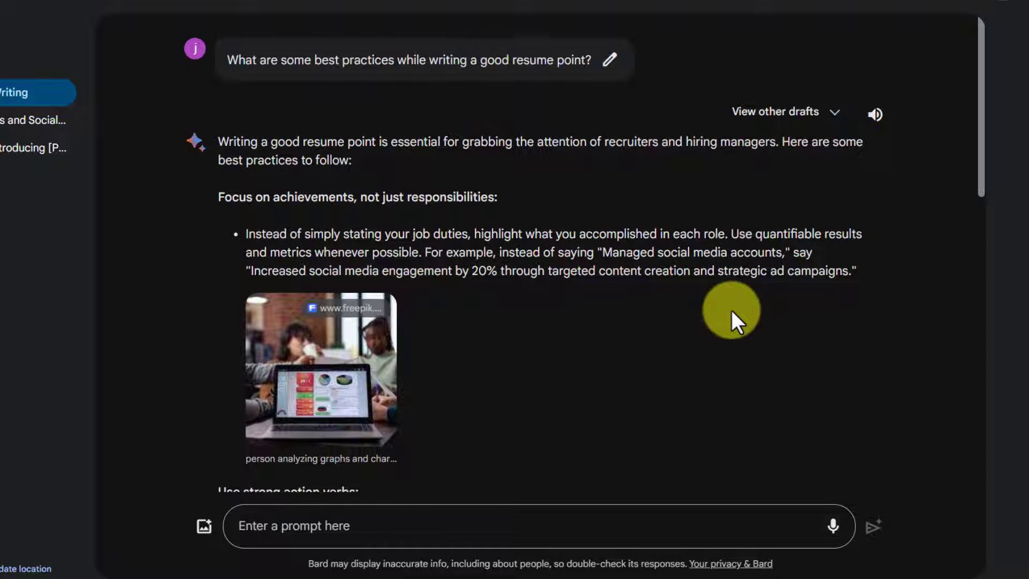
Step: Prompt Bard to ask 2 questions based on the best practices above and generate a resume point once it has the information
{"action": "scroll", "coordinate": [731, 309], "scroll_direction": "down", "scroll_amount": 12}
{"action": "scroll", "coordinate": [731, 309], "scroll_direction": "down", "scroll_amount": 3}
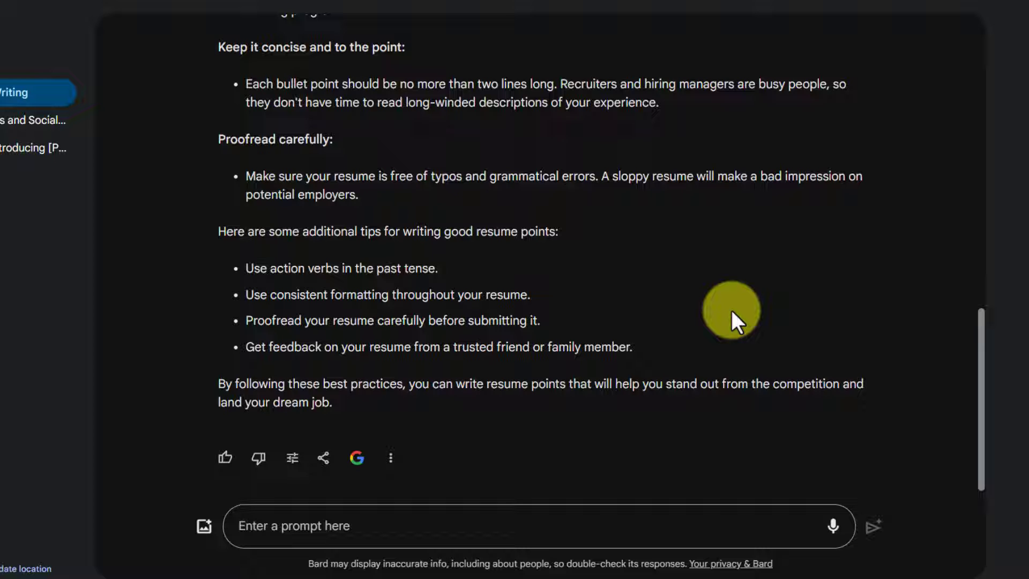
{"action": "scroll", "coordinate": [688, 278], "scroll_direction": "up", "scroll_amount": 2}
{"action": "scroll", "coordinate": [678, 270], "scroll_direction": "down", "scroll_amount": 2}
{"action": "left_click", "coordinate": [248, 507]}
{"action": "type", "text": "So based on the best practices given above, ask me 2 questions to gather information and once you have the information, generate a resume point for that information."}
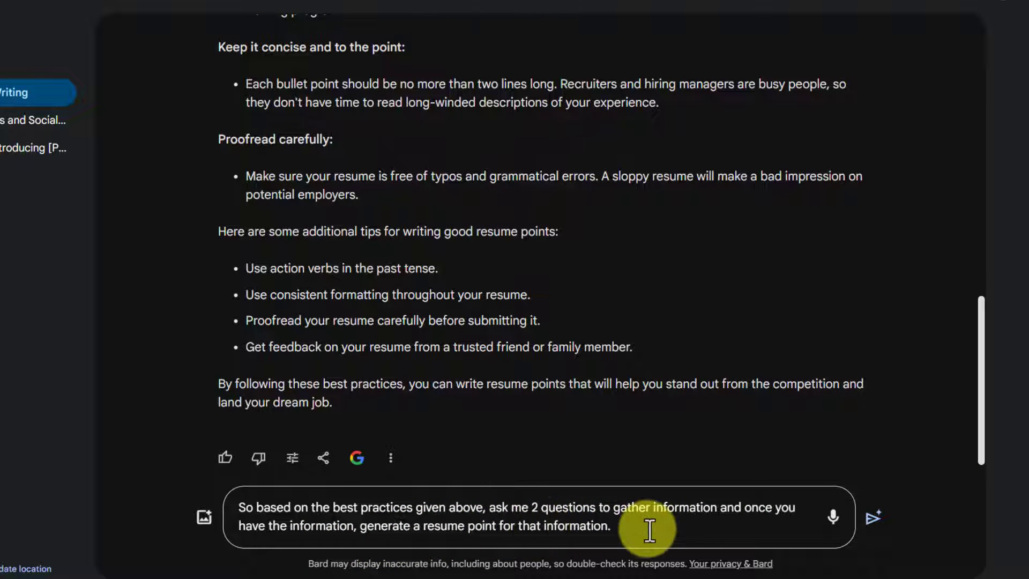
{"action": "left_click", "coordinate": [873, 520]}
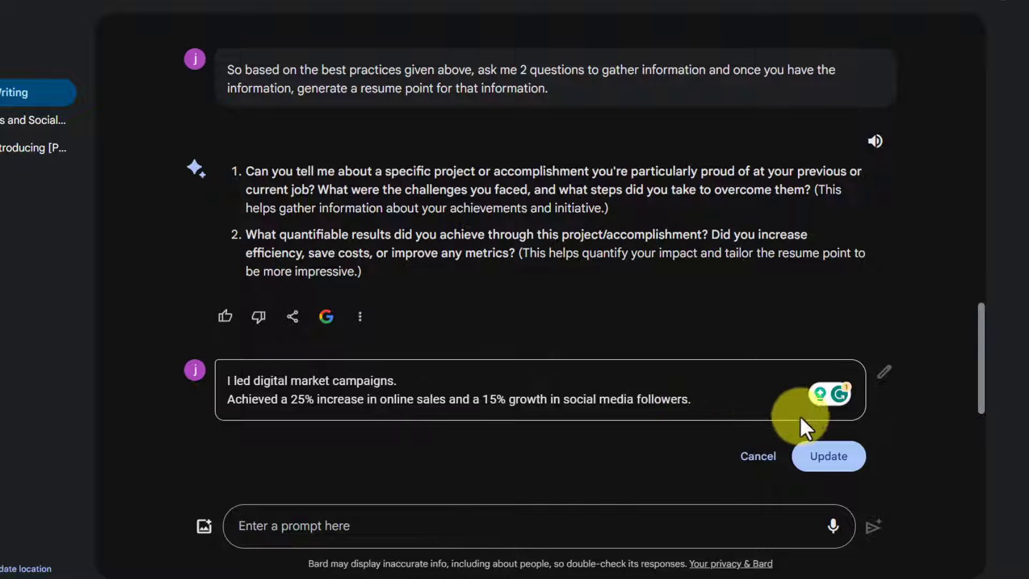
Step: Submit the updated answer about leading digital market campaigns, with a 25% increase in online sales and 15% growth in social media followers
{"action": "left_click", "coordinate": [830, 458]}
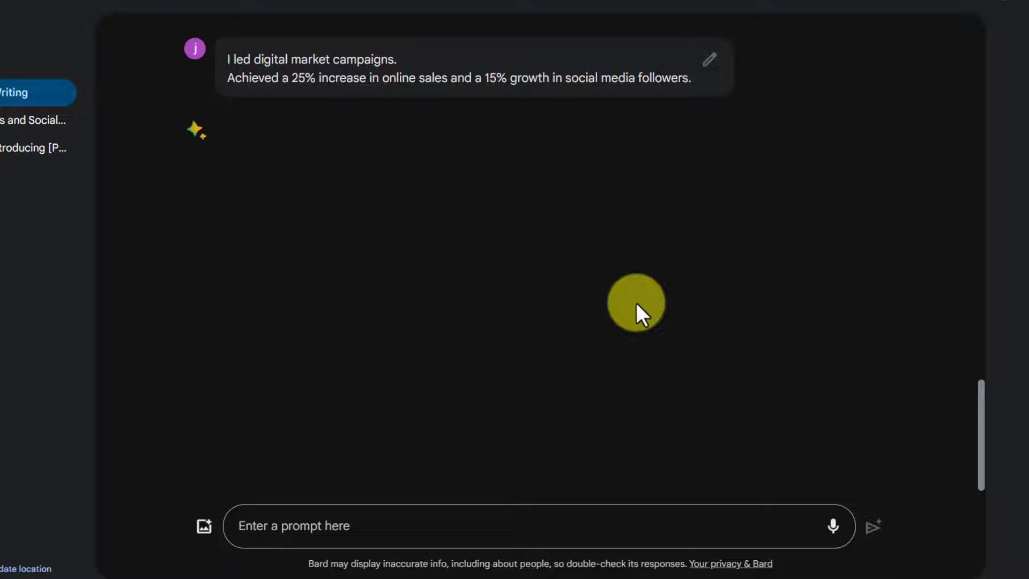
{"action": "left_click_drag", "start_coordinate": [218, 147], "coordinate": [464, 162]}
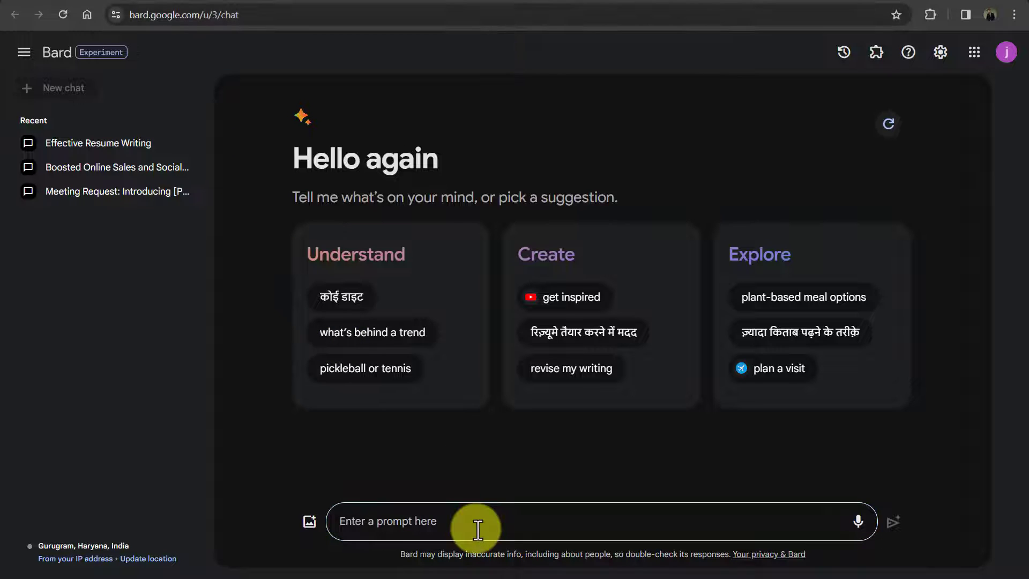
Step: Paste the example-based prompt with "What you did", "What you accomplished" and "Resume Bullet Point" entries separated by ## into the new chat
{"action": "left_click", "coordinate": [477, 530]}
{"action": "key", "text": "ctrl+v"}
{"action": "scroll", "coordinate": [493, 483], "scroll_direction": "up", "scroll_amount": 5}
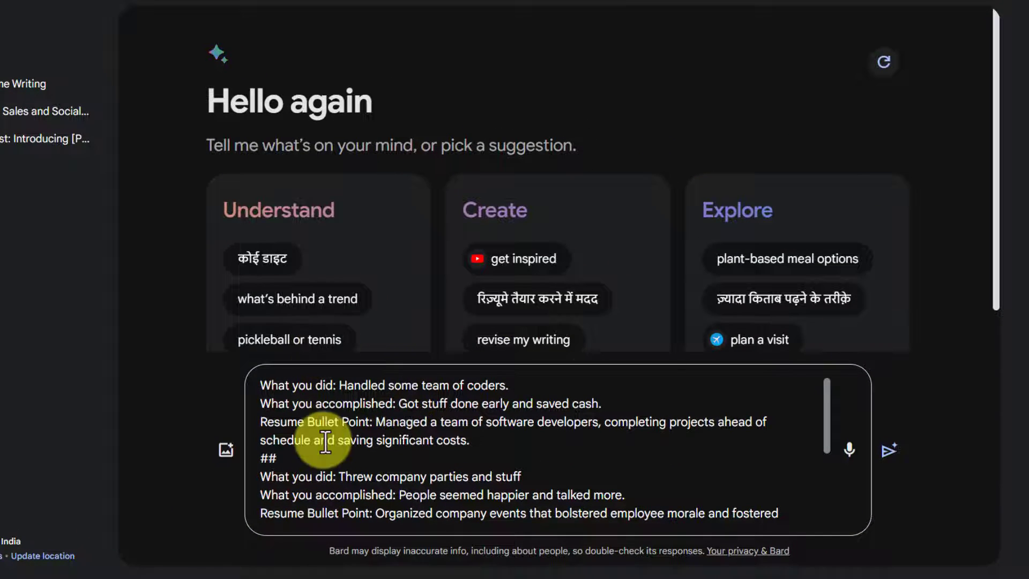
{"action": "scroll", "coordinate": [300, 429], "scroll_direction": "down", "scroll_amount": 1}
{"action": "scroll", "coordinate": [257, 409], "scroll_direction": "up", "scroll_amount": 1}
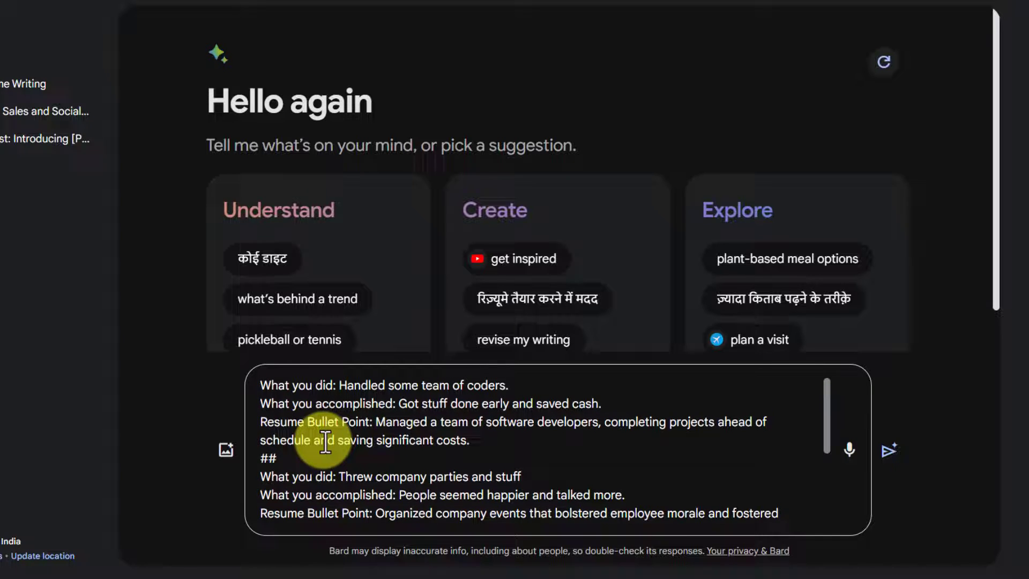
Step: Review the example entries in the prompt, from the team of coders through company parties to the customer entry with the empty Resume Bullet Point
{"action": "left_click_drag", "start_coordinate": [263, 390], "coordinate": [339, 390]}
{"action": "left_click_drag", "start_coordinate": [260, 406], "coordinate": [336, 399]}
{"action": "left_click", "coordinate": [264, 401]}
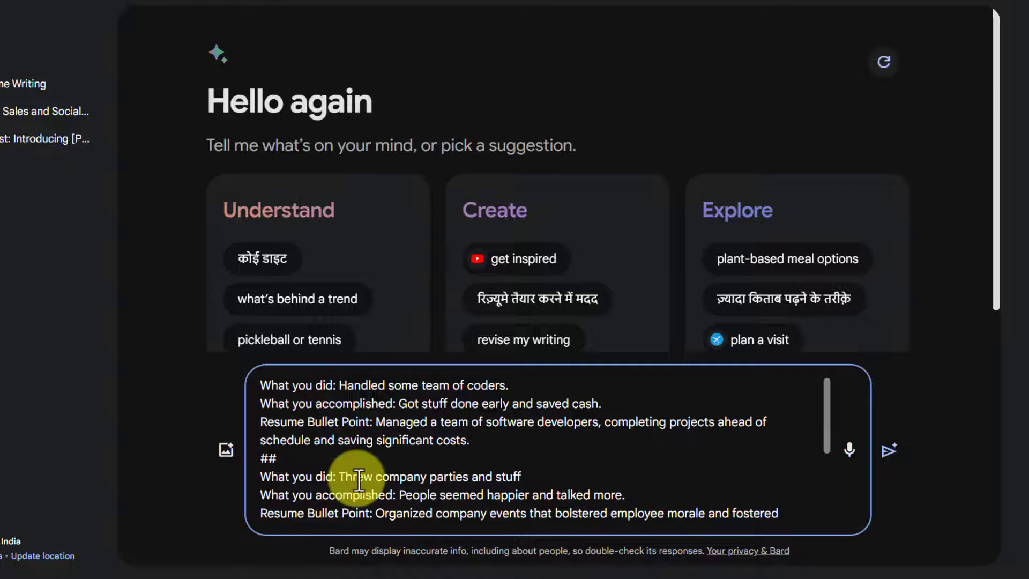
{"action": "scroll", "coordinate": [407, 482], "scroll_direction": "down", "scroll_amount": 1}
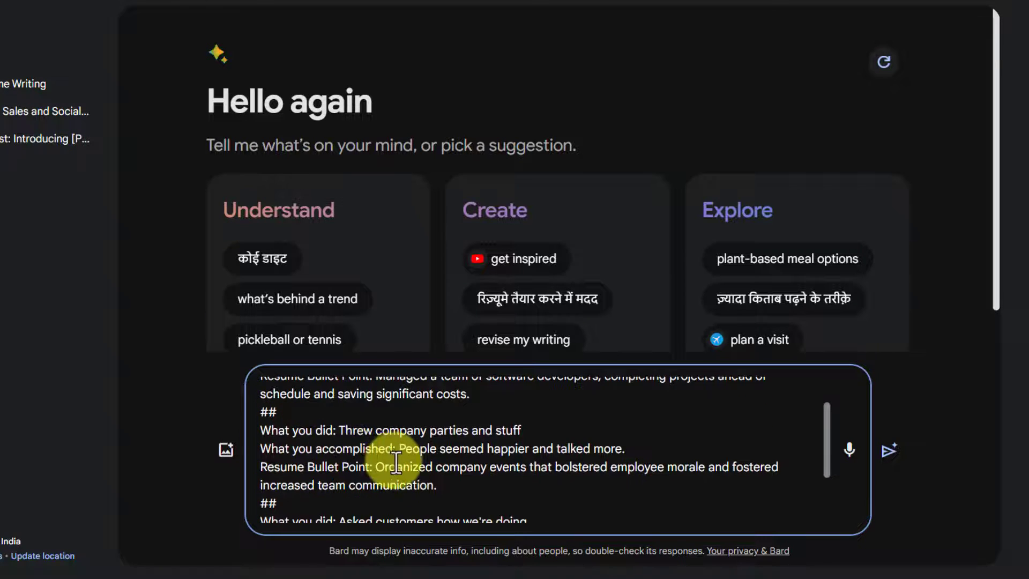
{"action": "left_click_drag", "start_coordinate": [378, 468], "coordinate": [444, 484]}
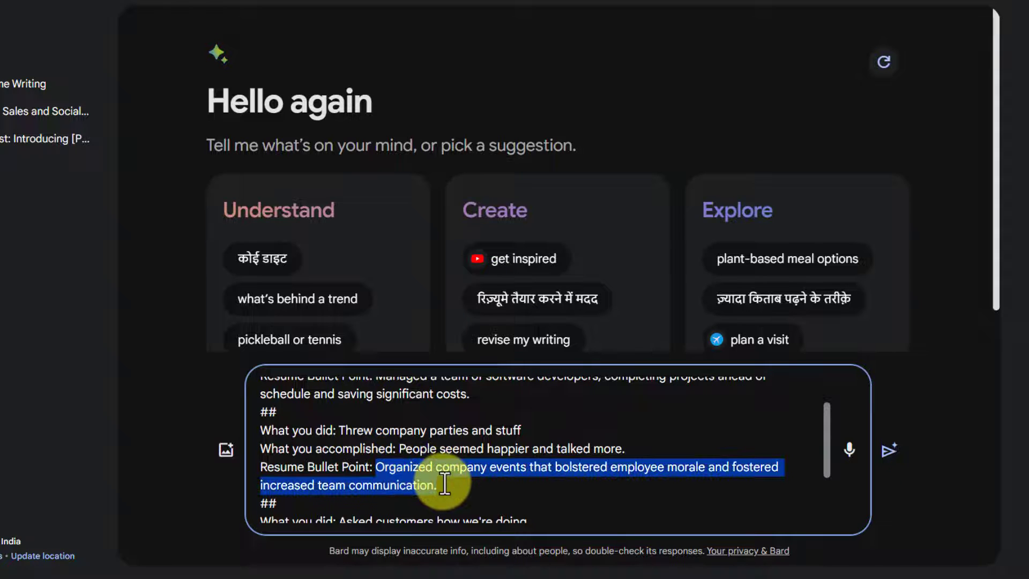
{"action": "left_click", "coordinate": [449, 487]}
{"action": "scroll", "coordinate": [449, 482], "scroll_direction": "down", "scroll_amount": 2}
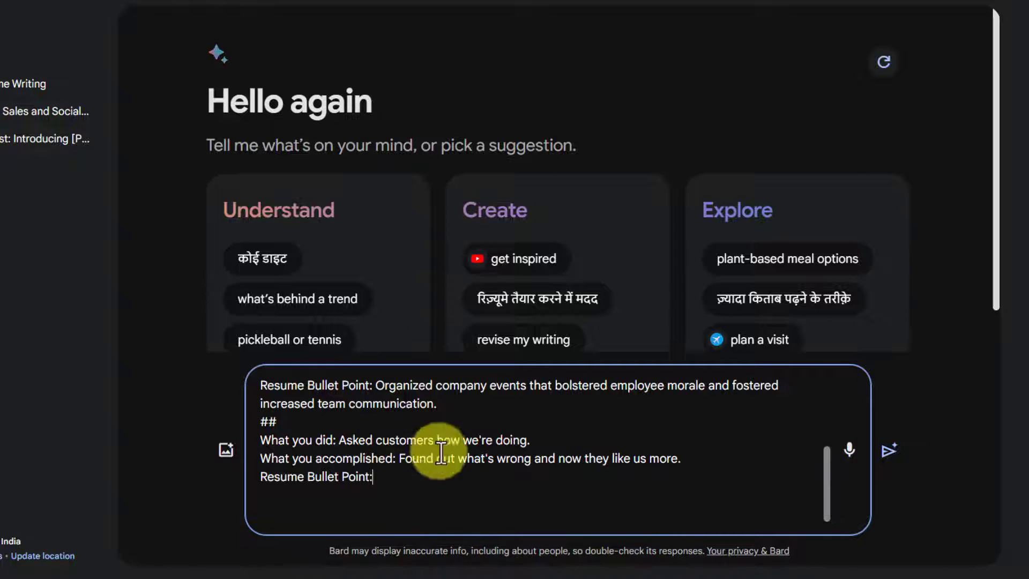
{"action": "scroll", "coordinate": [464, 457], "scroll_direction": "up", "scroll_amount": 1}
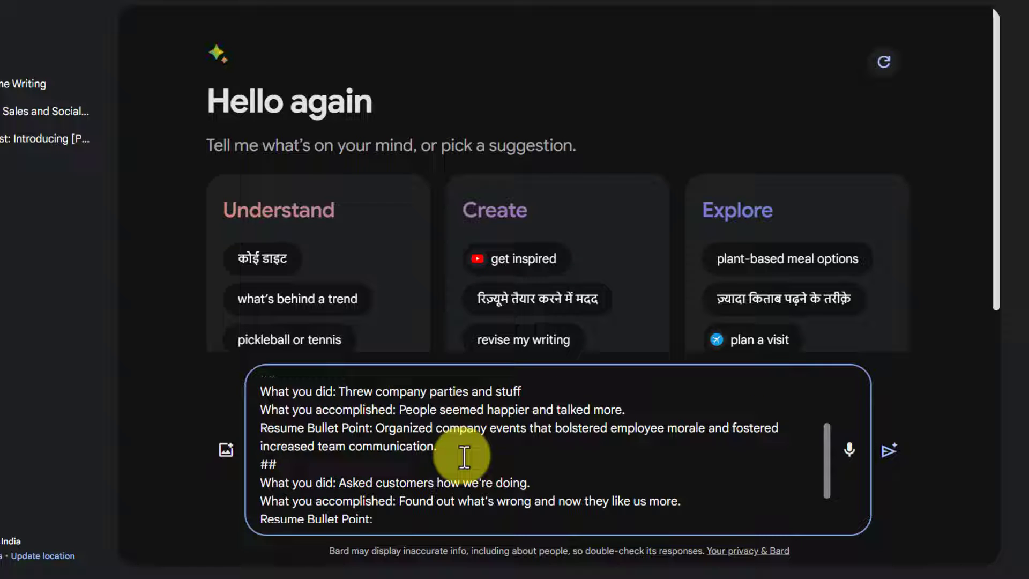
{"action": "scroll", "coordinate": [464, 457], "scroll_direction": "up", "scroll_amount": 2}
{"action": "scroll", "coordinate": [464, 457], "scroll_direction": "down", "scroll_amount": 3}
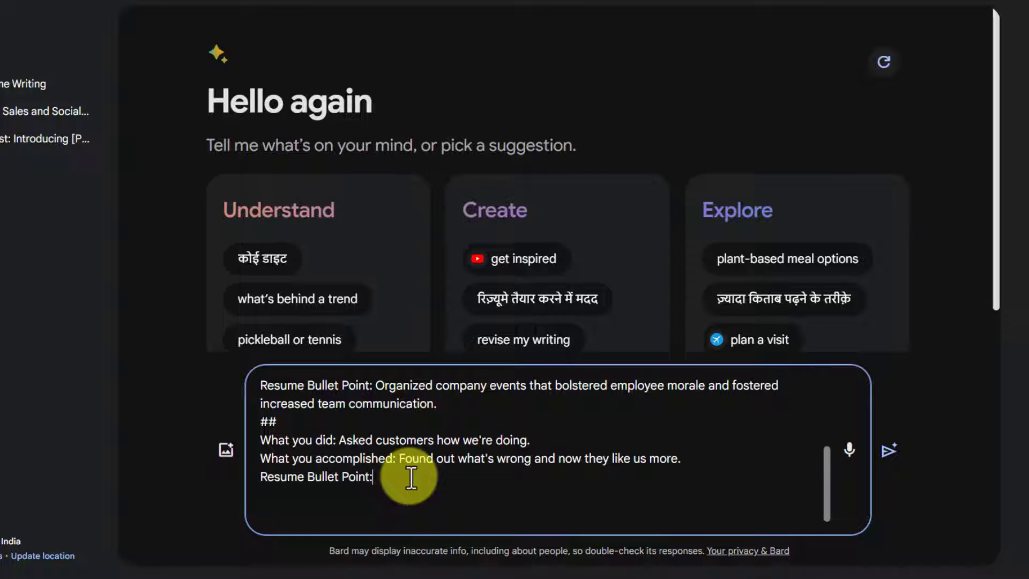
{"action": "scroll", "coordinate": [609, 409], "scroll_direction": "up", "scroll_amount": 1}
{"action": "scroll", "coordinate": [609, 409], "scroll_direction": "down", "scroll_amount": 1}
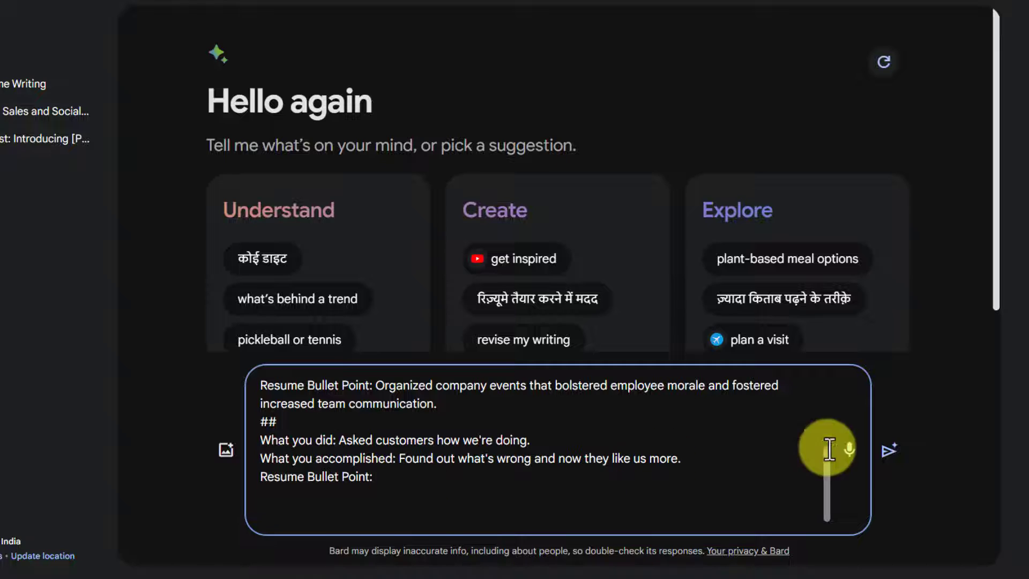
Step: Send the example-based prompt to generate the missing resume bullet point and view the response
{"action": "left_click", "coordinate": [889, 451]}
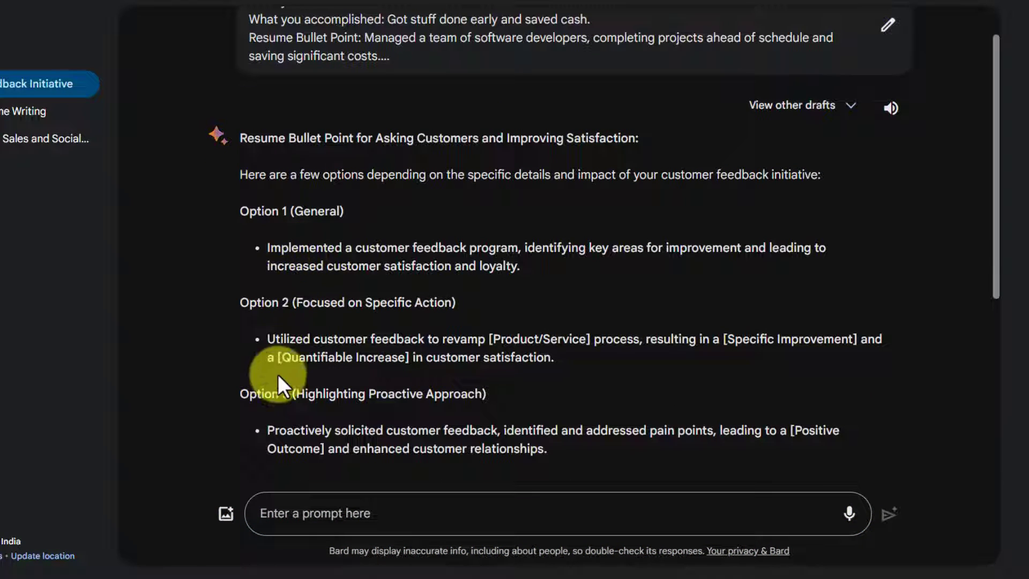
{"action": "scroll", "coordinate": [322, 257], "scroll_direction": "down", "scroll_amount": 1}
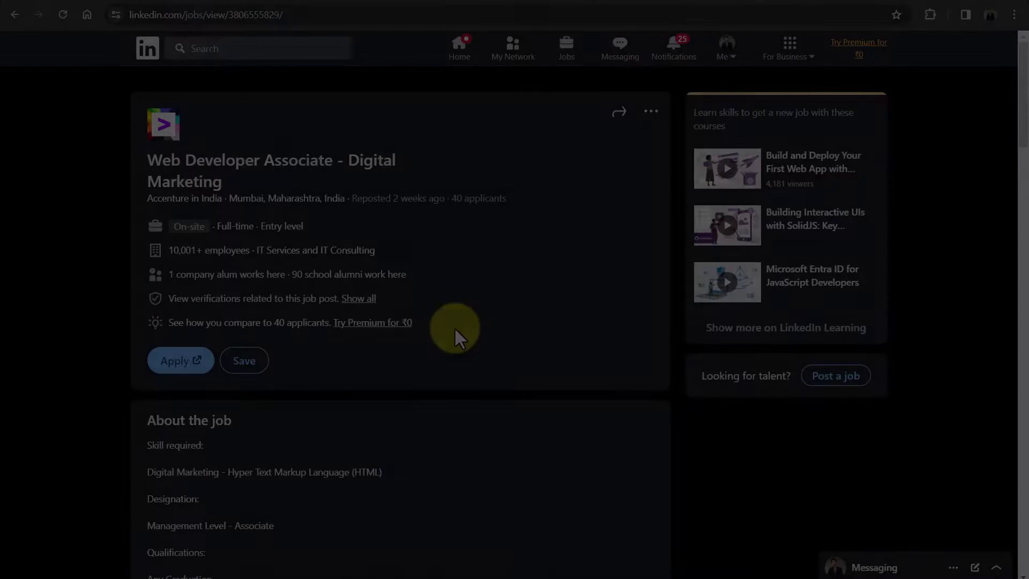
Step: Switch to LinkedIn and read the Web Developer Associate - Digital Marketing job description down to the Roles and Responsibilities
{"action": "scroll", "coordinate": [456, 327], "scroll_direction": "down", "scroll_amount": 2}
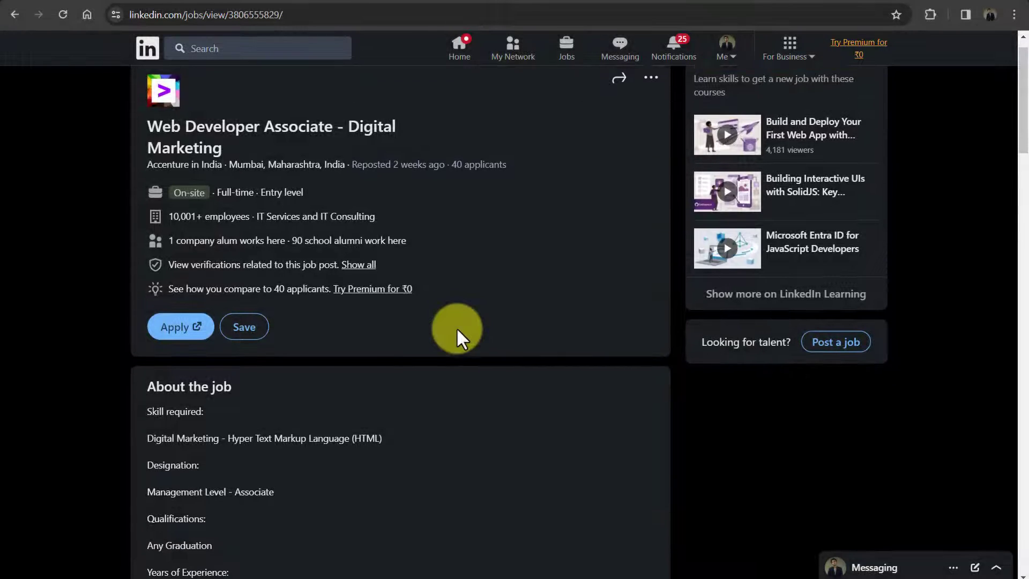
{"action": "scroll", "coordinate": [456, 326], "scroll_direction": "down", "scroll_amount": 2}
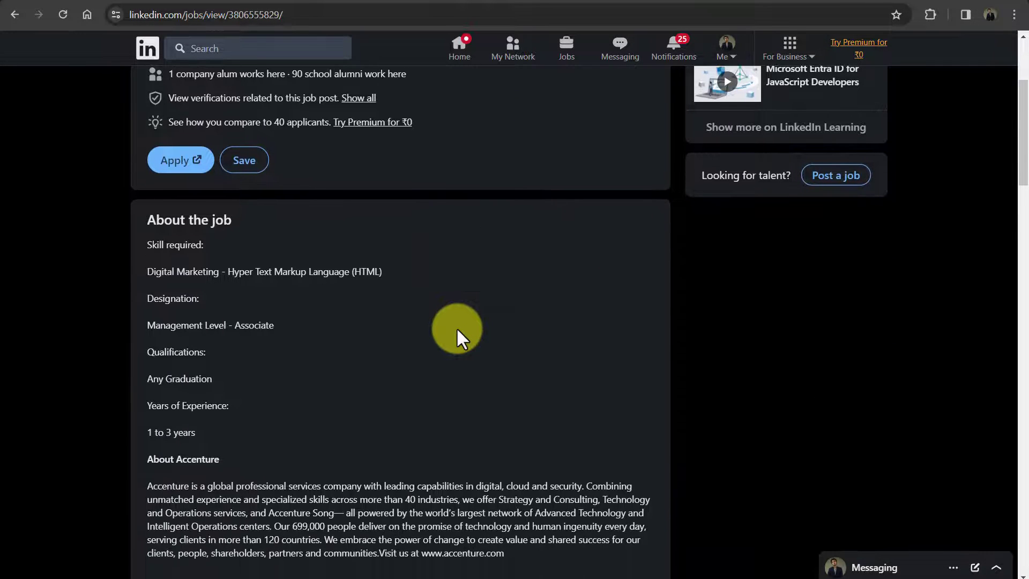
{"action": "scroll", "coordinate": [457, 330], "scroll_direction": "down", "scroll_amount": 6}
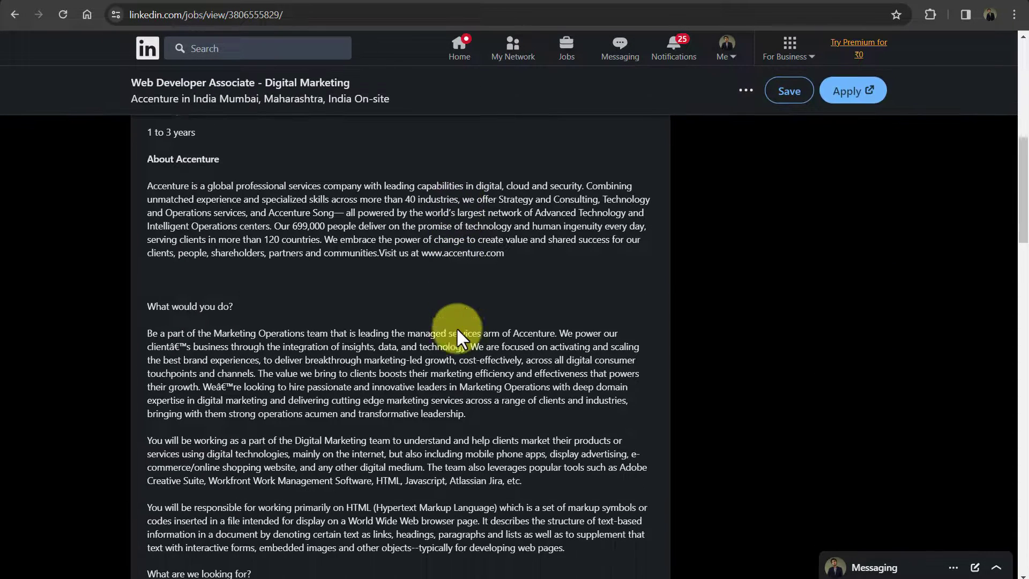
{"action": "scroll", "coordinate": [456, 329], "scroll_direction": "down", "scroll_amount": 2}
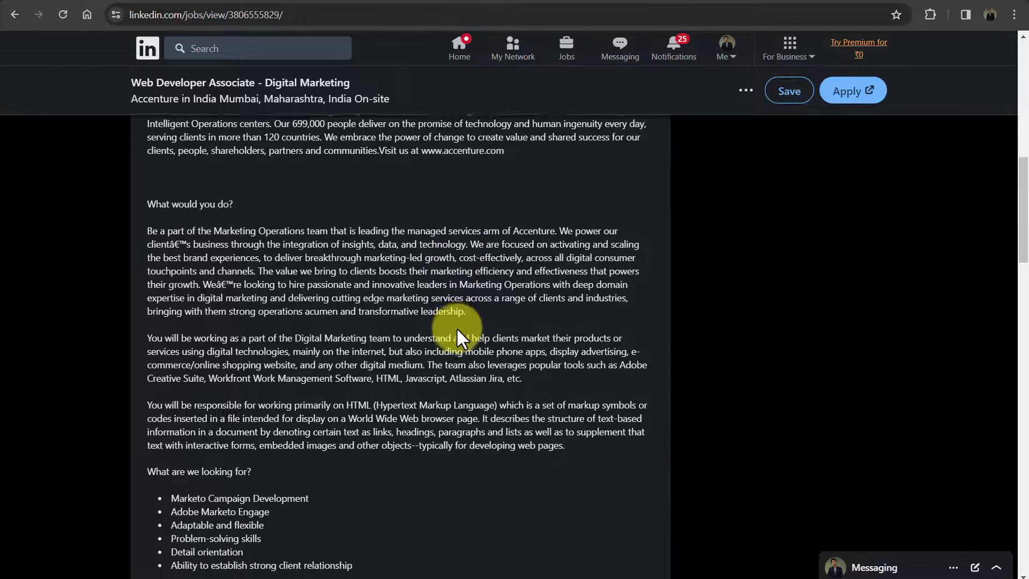
{"action": "scroll", "coordinate": [457, 338], "scroll_direction": "down", "scroll_amount": 2}
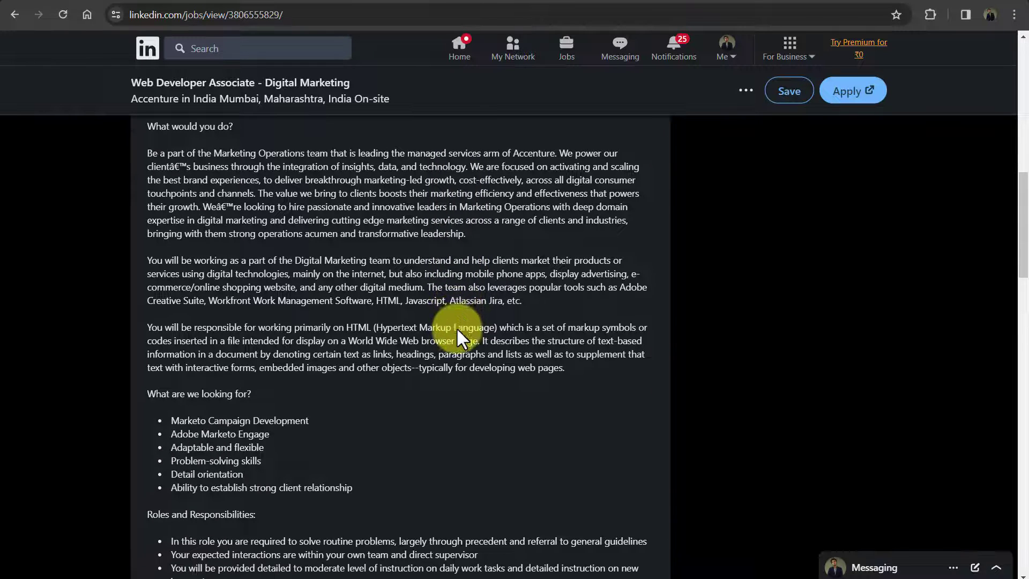
{"action": "scroll", "coordinate": [457, 329], "scroll_direction": "down", "scroll_amount": 2}
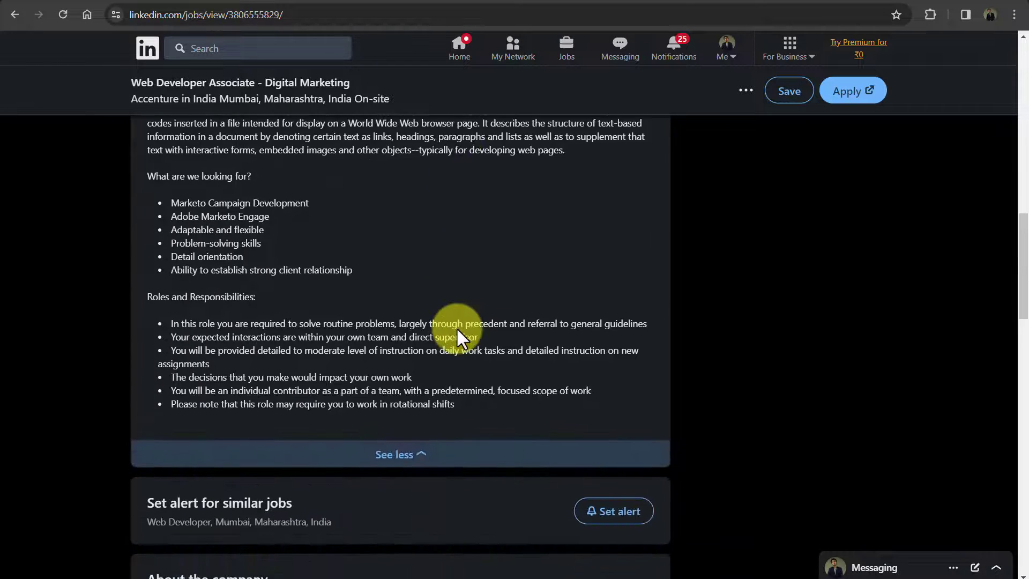
{"action": "scroll", "coordinate": [457, 330], "scroll_direction": "down", "scroll_amount": 2}
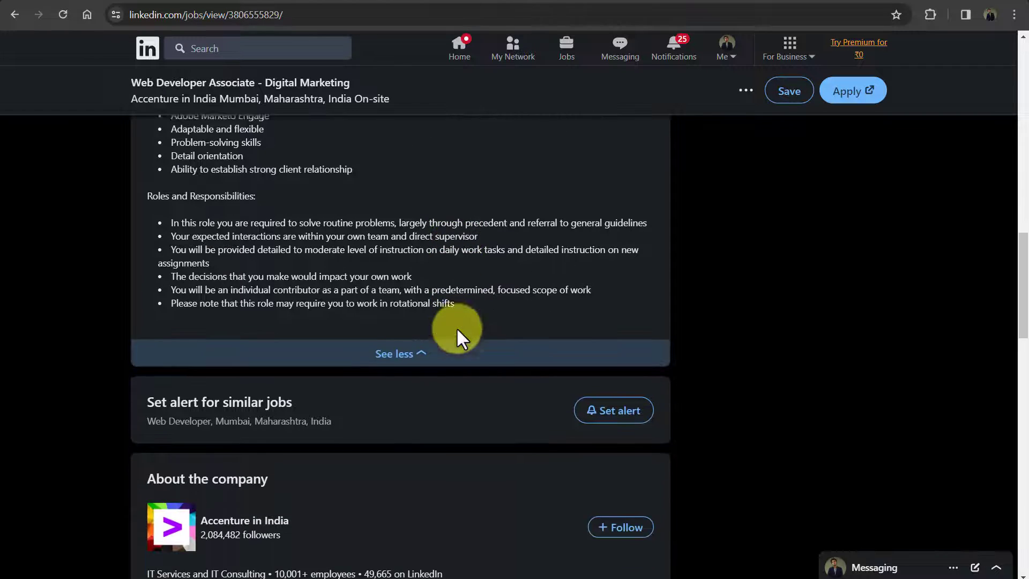